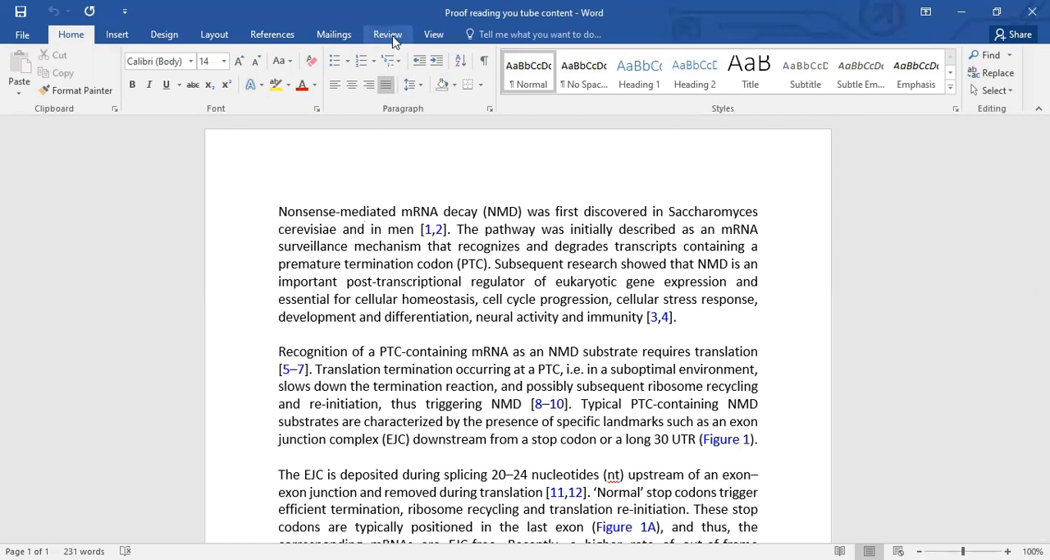
Turn on Track Changes for the document
left_click(392, 36)
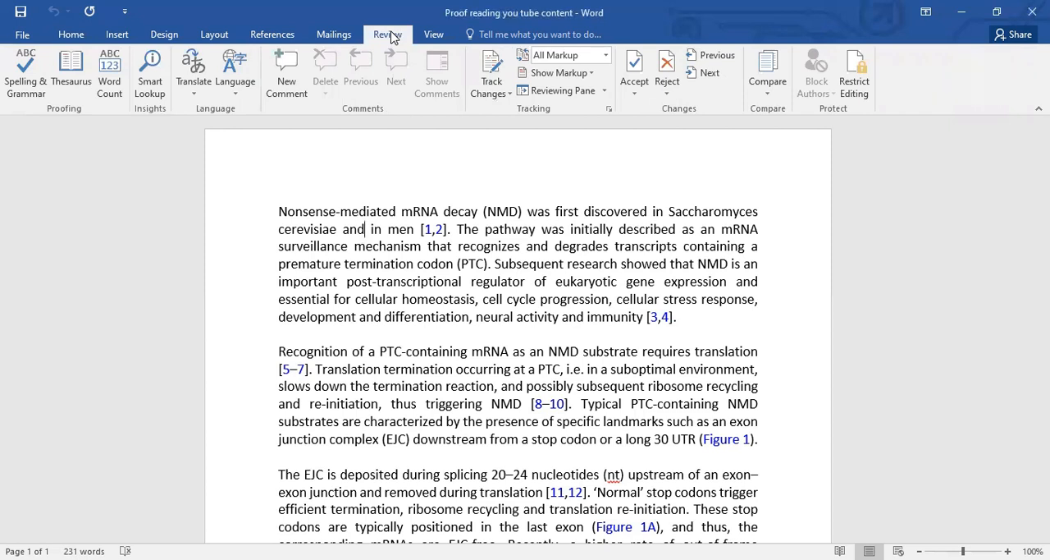
scroll(430, 254, "down", 7)
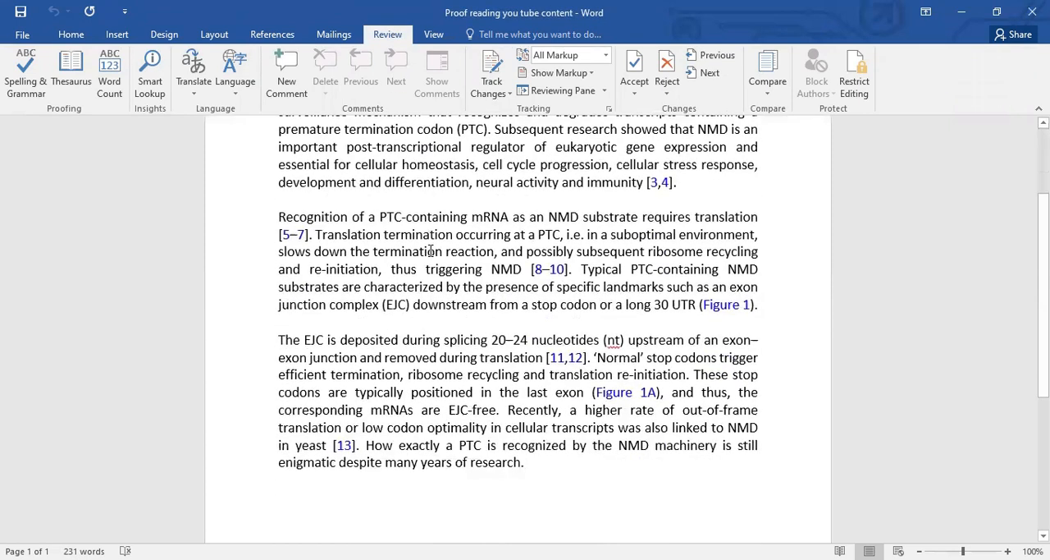
scroll(430, 254, "up", 4)
scroll(430, 254, "up", 3)
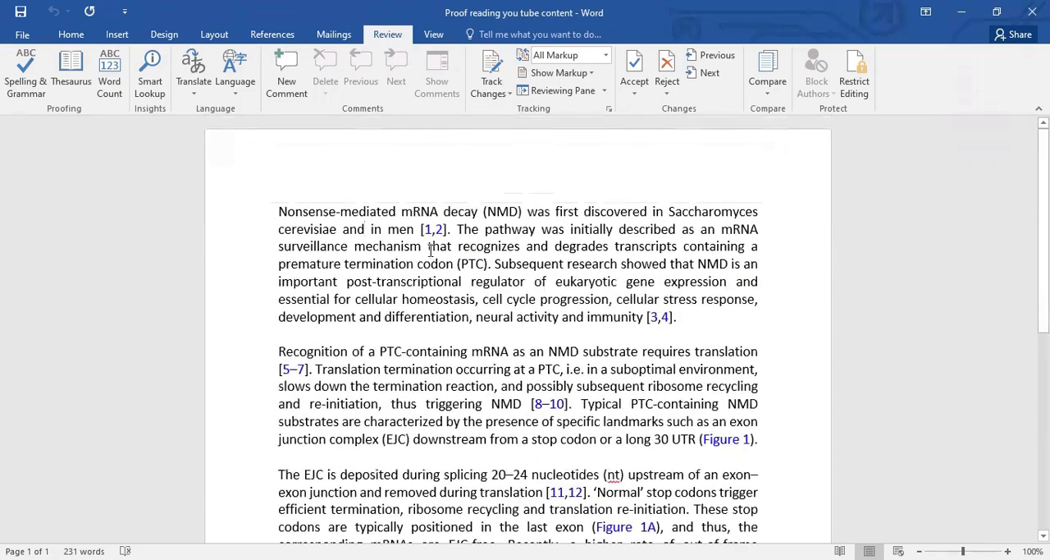
scroll(431, 249, "down", 1)
scroll(434, 244, "up", 1)
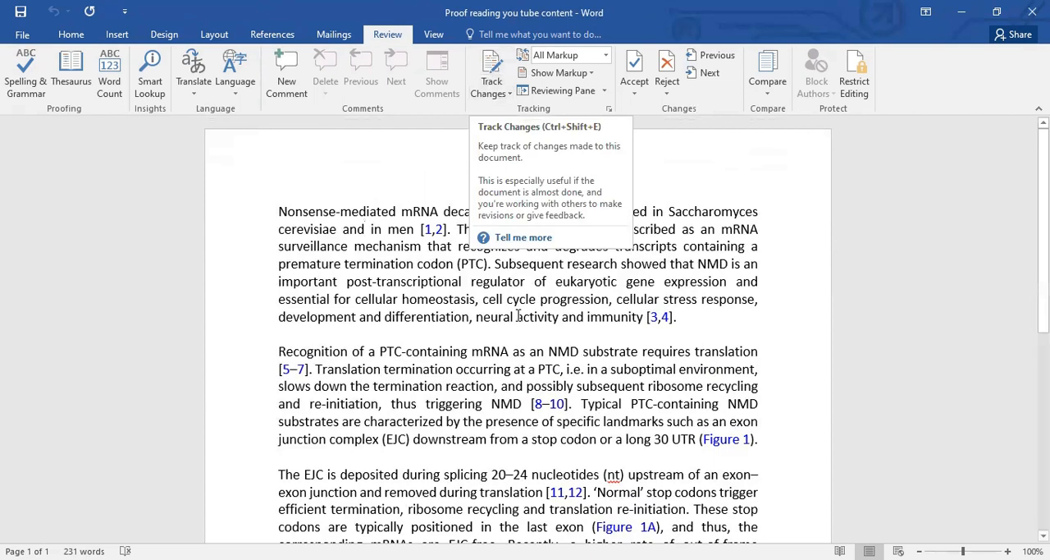
left_click(490, 68)
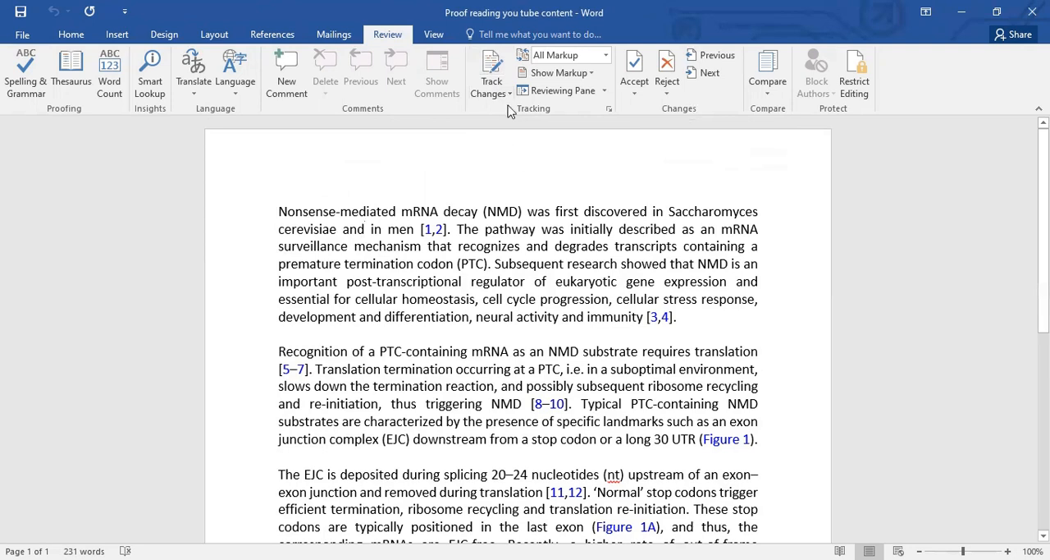
left_click(497, 66)
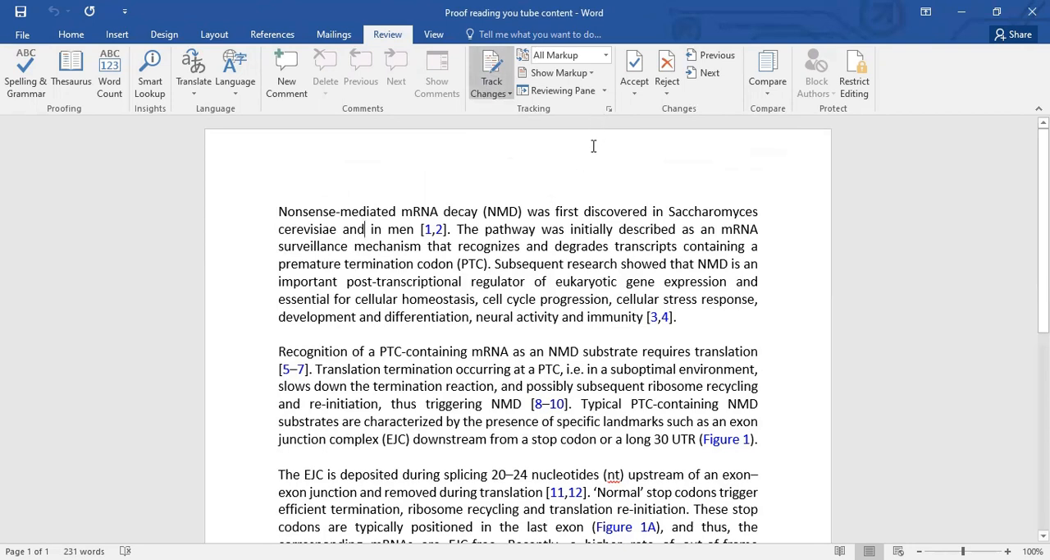
Set the markup balloons to Show Only Comments and Formatting in Balloons
left_click(591, 74)
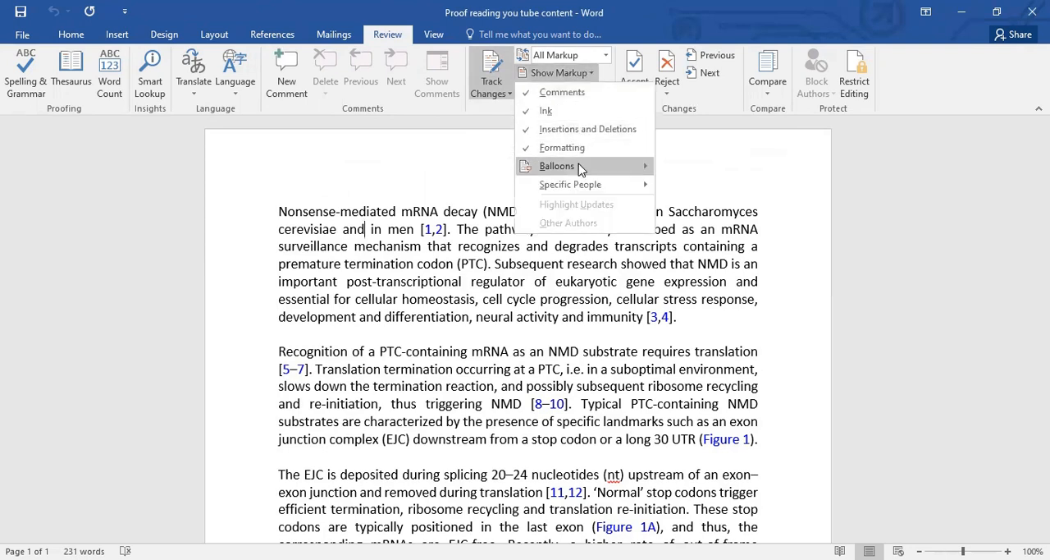
mouse_move(580, 169)
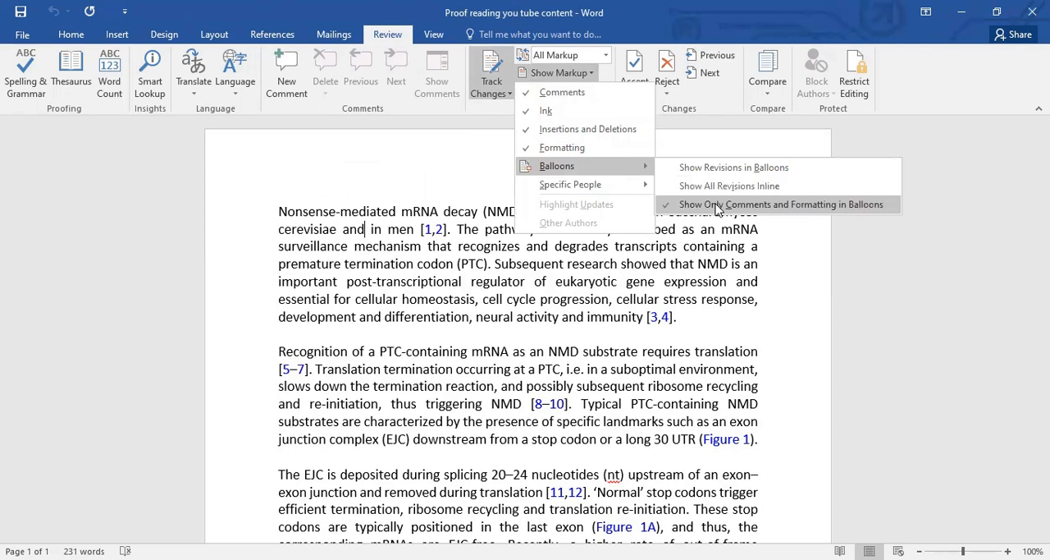
left_click(715, 205)
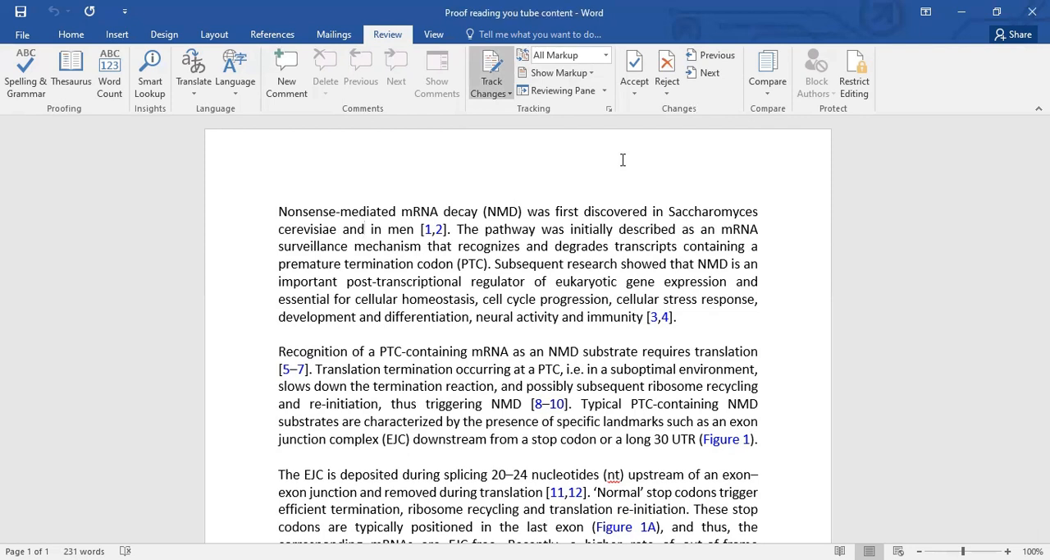
Add the comment "Please provide more clarification." to the opening text from "Nonsense-mediated mRNA decay" through "in men"
left_click_drag(281, 207, 415, 231)
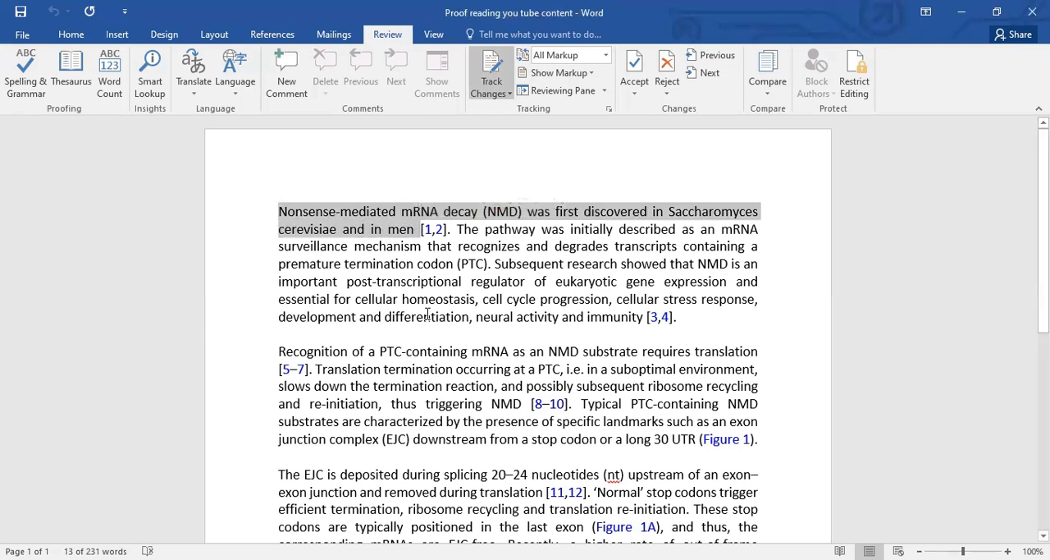
left_click(289, 82)
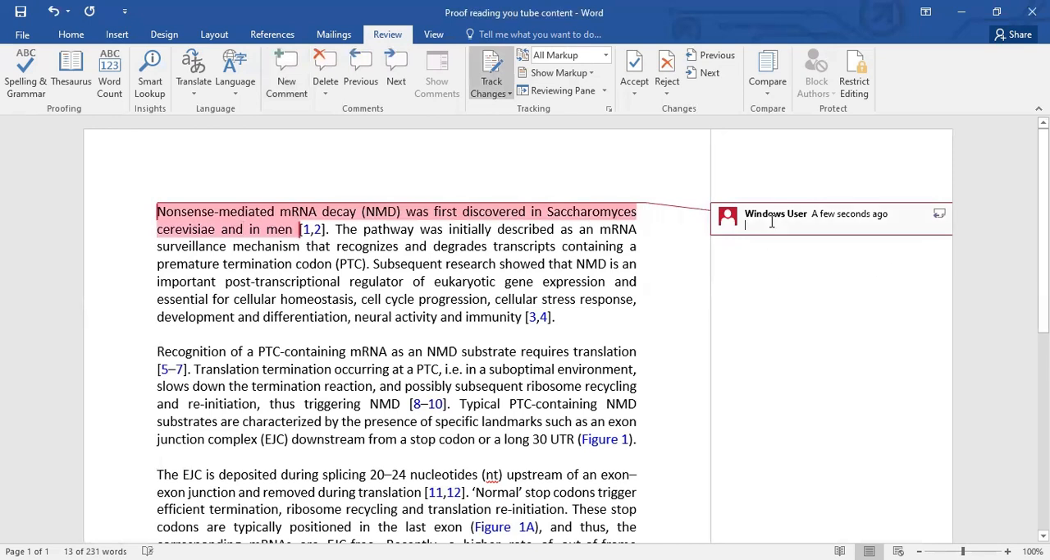
type("Please p")
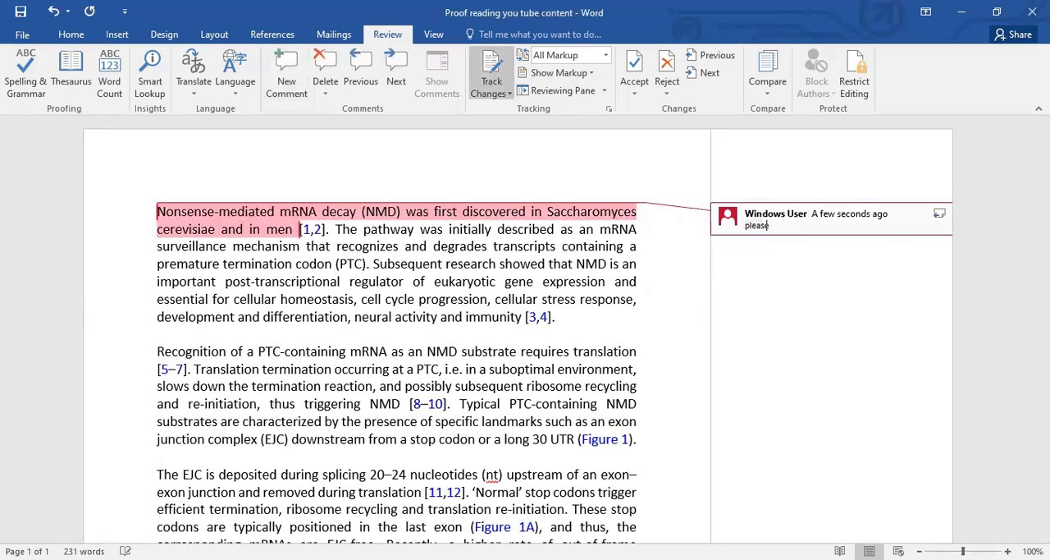
type("rovide more clarification.")
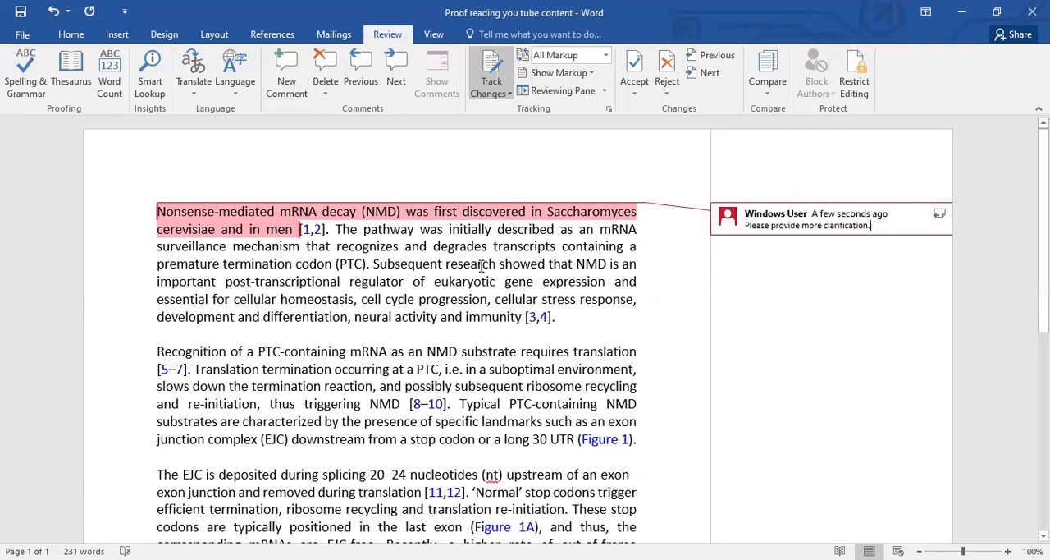
Delete "pathway" from the first paragraph and add "NMD is a great tool for host plant to avoid virus." at the paragraph's end
left_click_drag(364, 231, 415, 232)
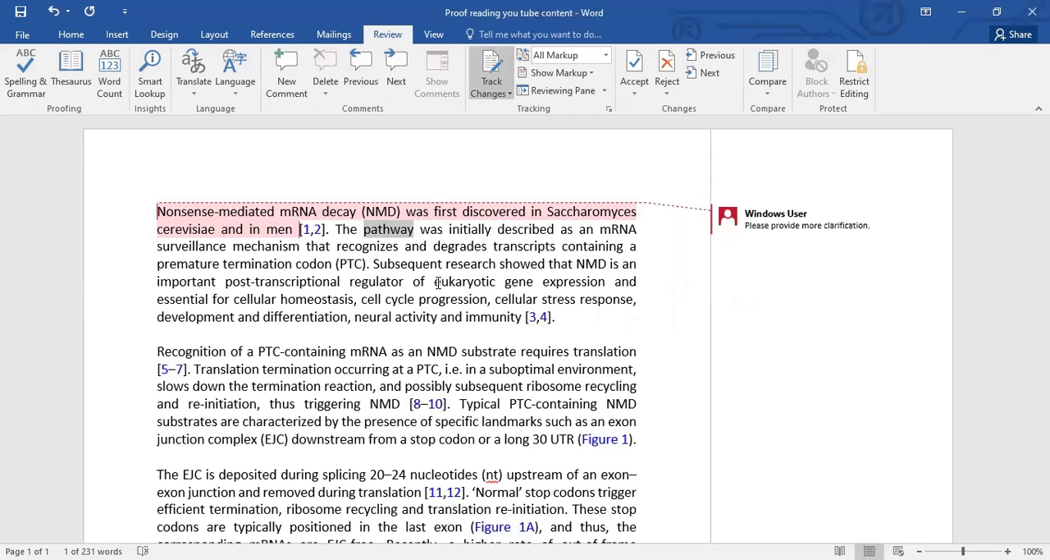
key("Delete")
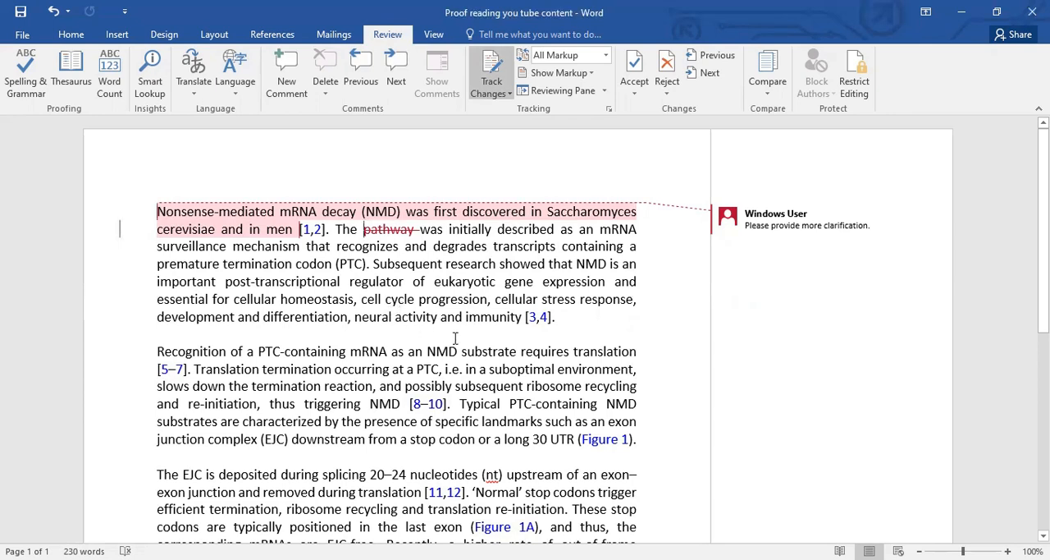
left_click(565, 321)
type("NMD ")
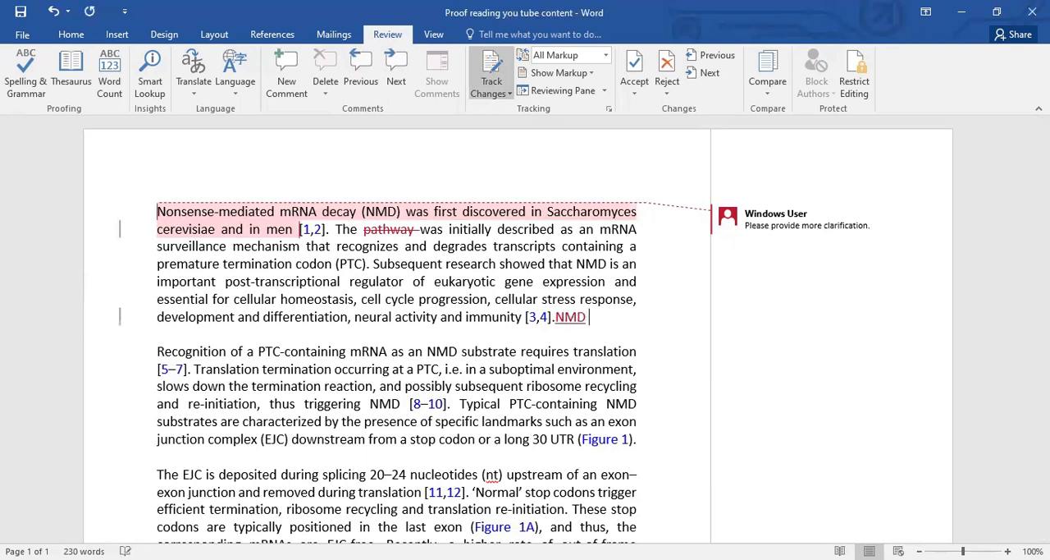
type("is a great")
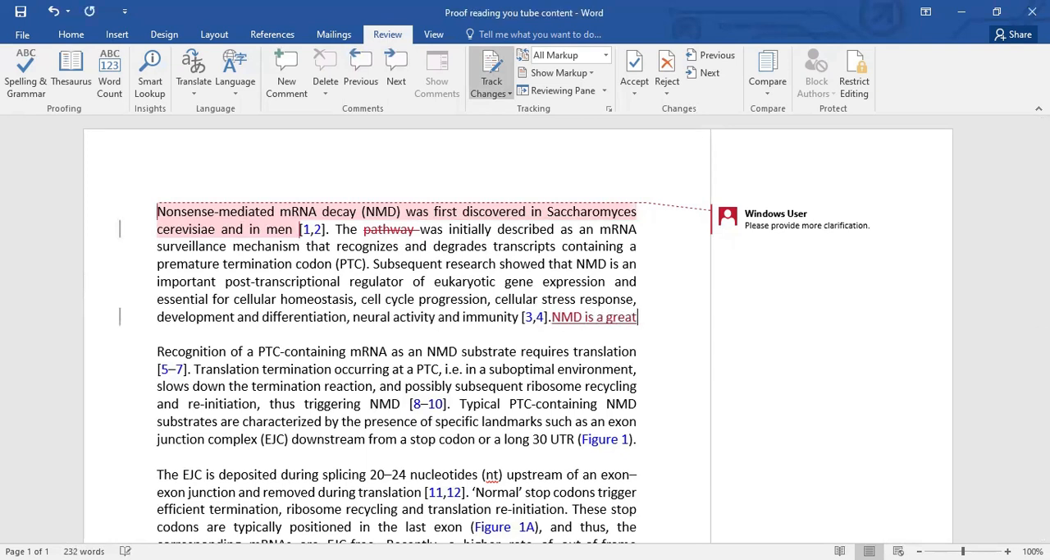
type(" too")
key("BackSpace")
type("ol for virus")
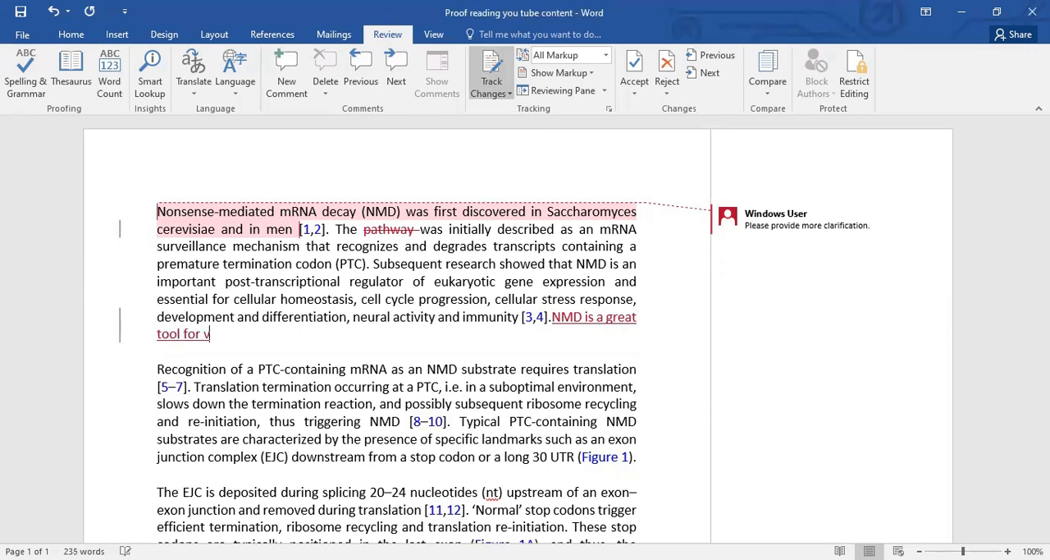
key("BackSpace")
key("BackSpace")
key("BackSpace")
key("BackSpace")
type("i")
key("BackSpace")
key("BackSpace")
type("host plant to avoid ")
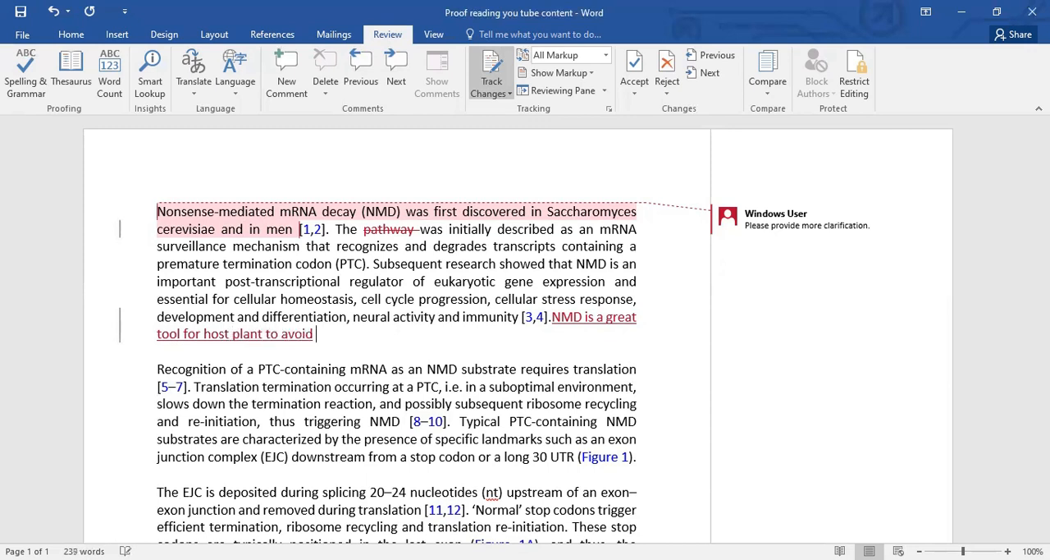
type("virus.")
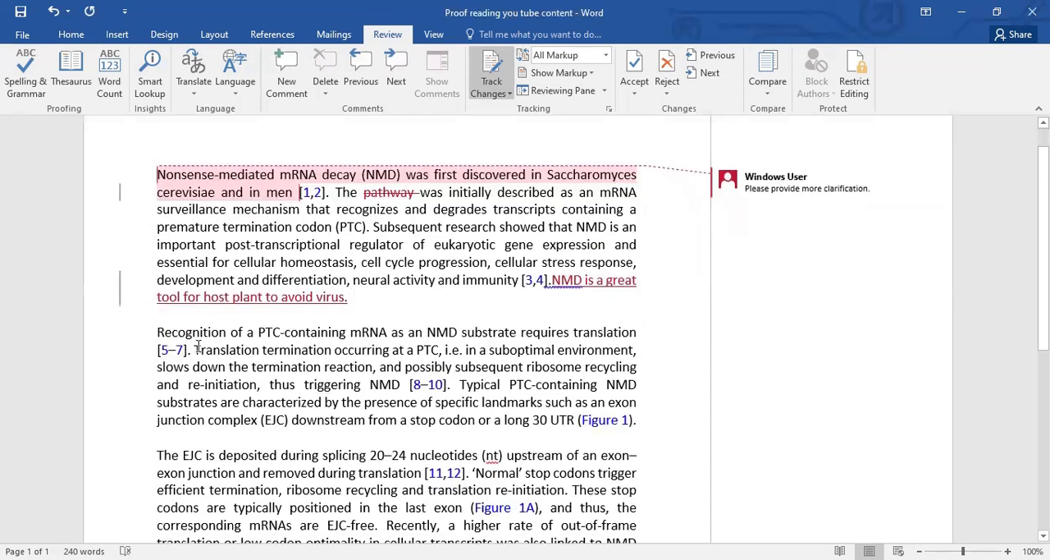
In the second paragraph, delete the sentence from "Translation termination occurring" through "[8–10]." and italicize the word "specific"
left_click_drag(194, 350, 448, 384)
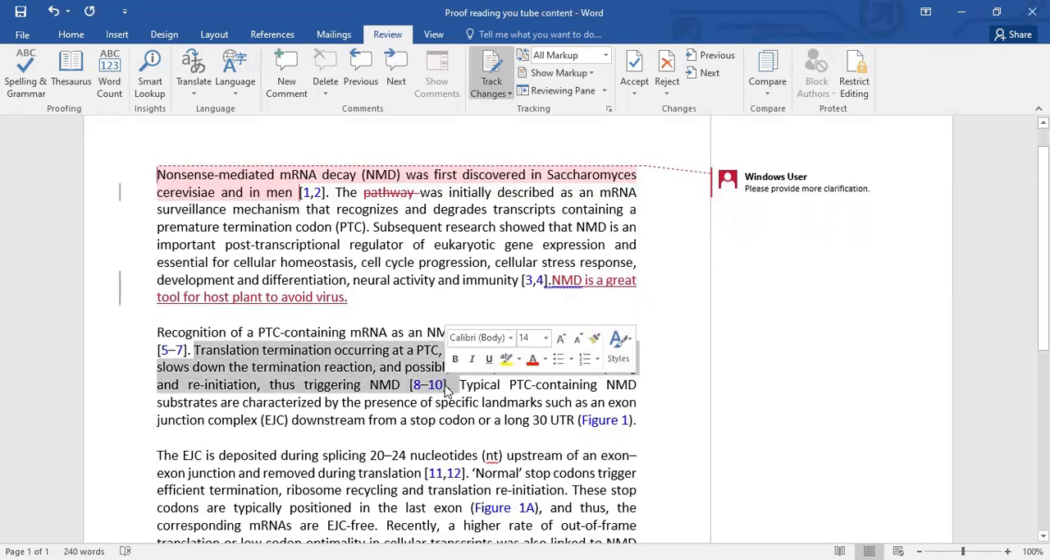
key("Delete")
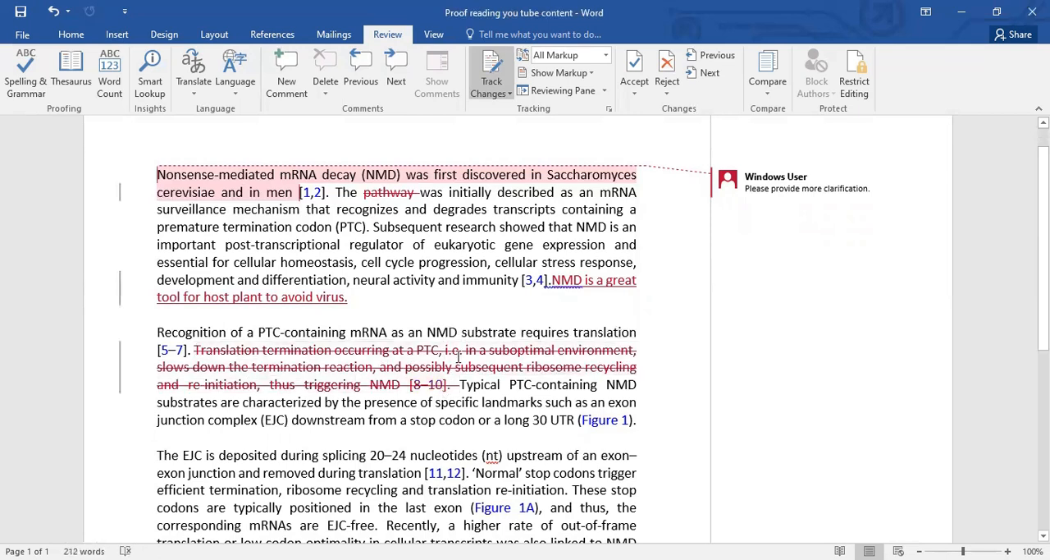
scroll(553, 391, "down", 1)
scroll(552, 390, "down", 1)
left_click_drag(435, 365, 480, 371)
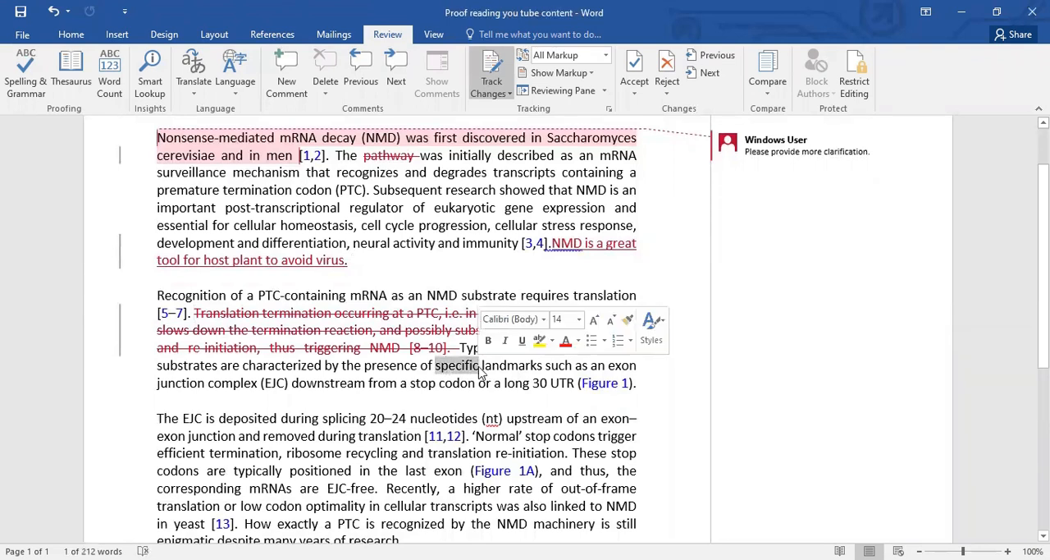
left_click(505, 340)
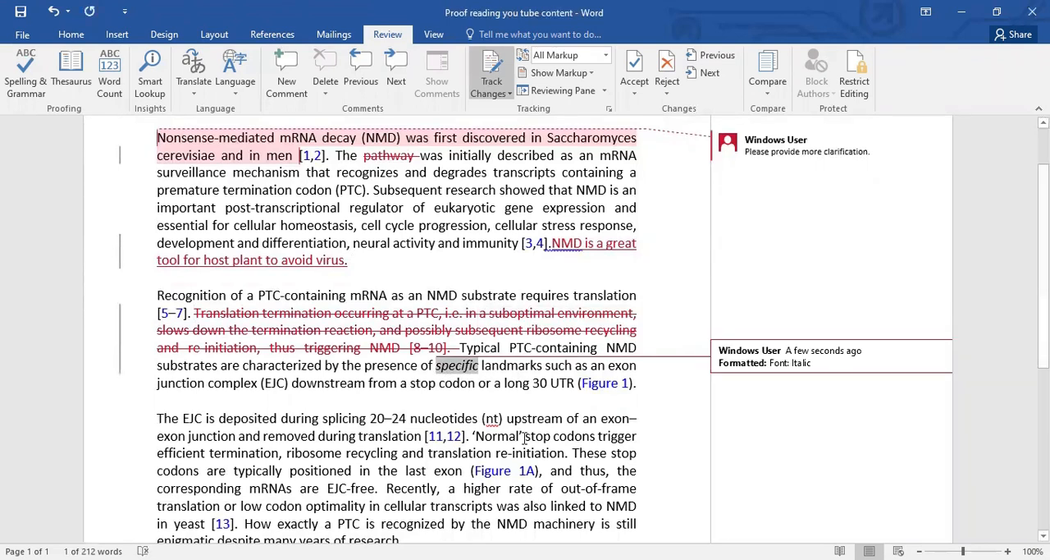
Italicize the abbreviation "EJC" at the start of the third paragraph
scroll(517, 407, "down", 1)
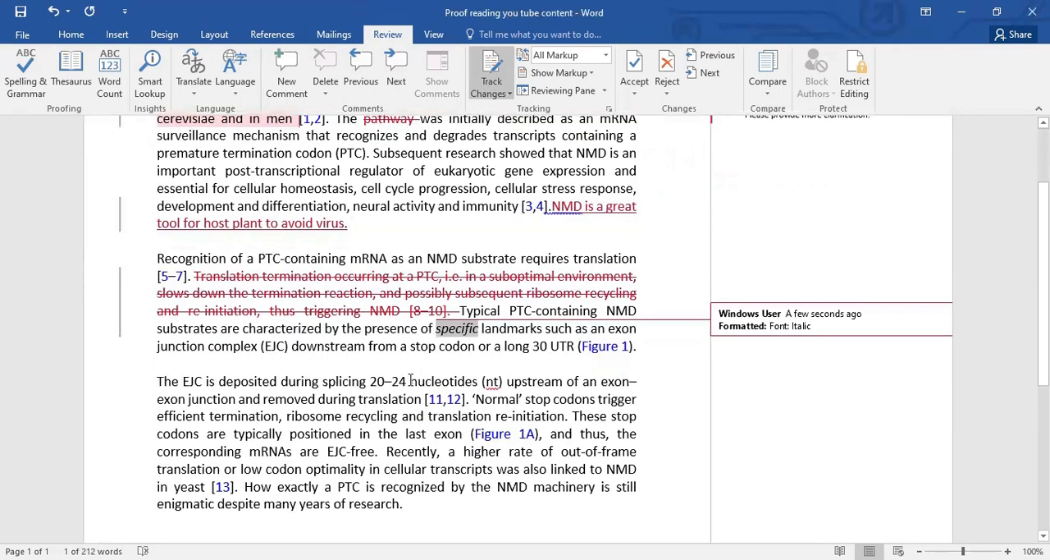
double_click(164, 380)
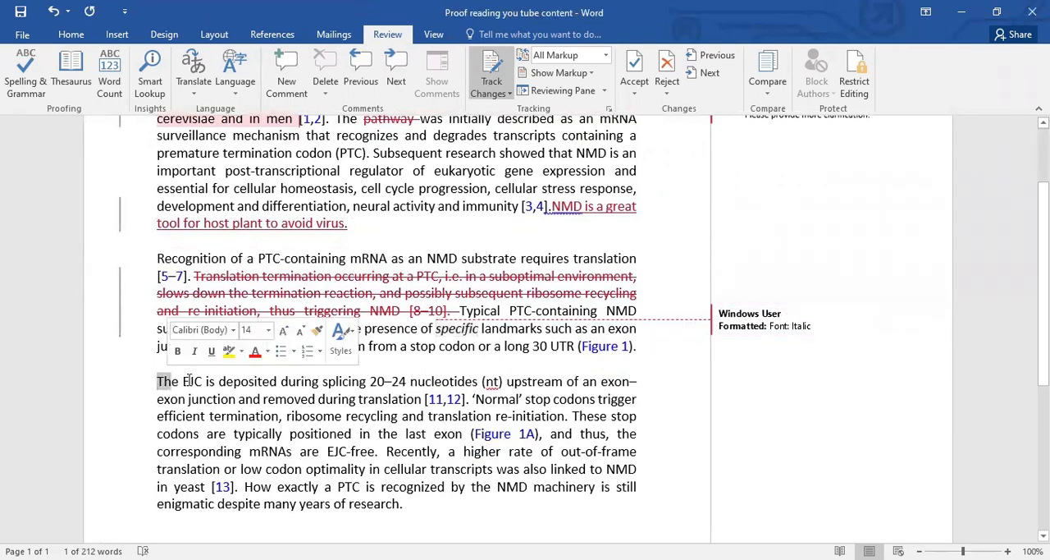
left_click_drag(183, 381, 201, 384)
left_click(226, 354)
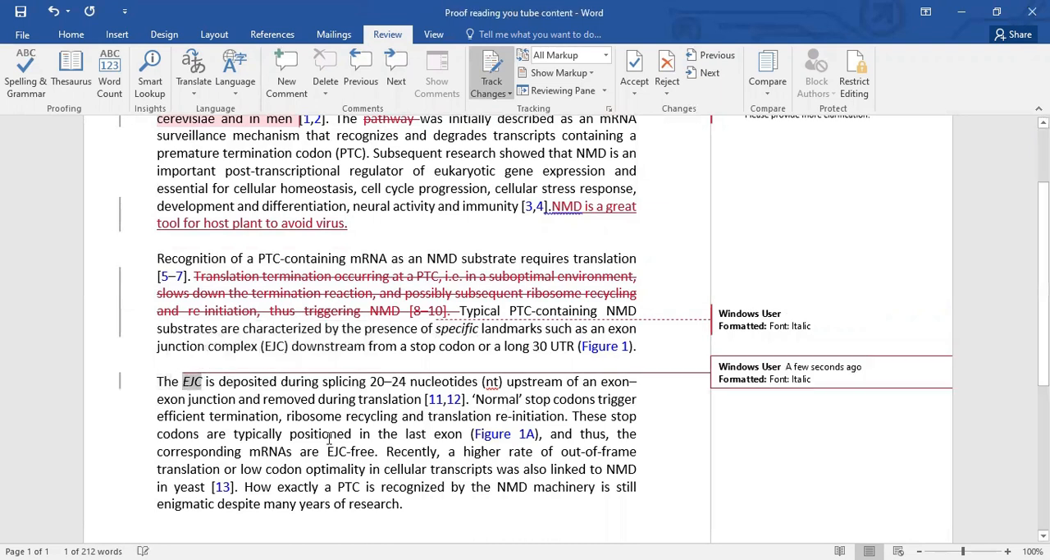
Highlight "Subsequent research showed that NMD is an important post-transcriptional regulator of eukaryotic" in yellow in the first paragraph
scroll(534, 444, "up", 1)
scroll(535, 444, "up", 1)
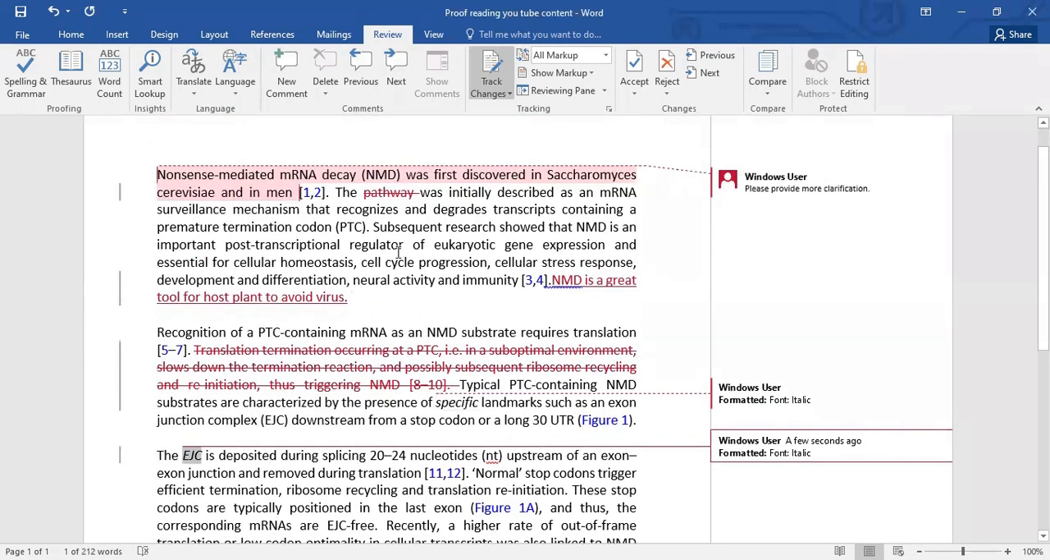
left_click_drag(373, 223, 485, 250)
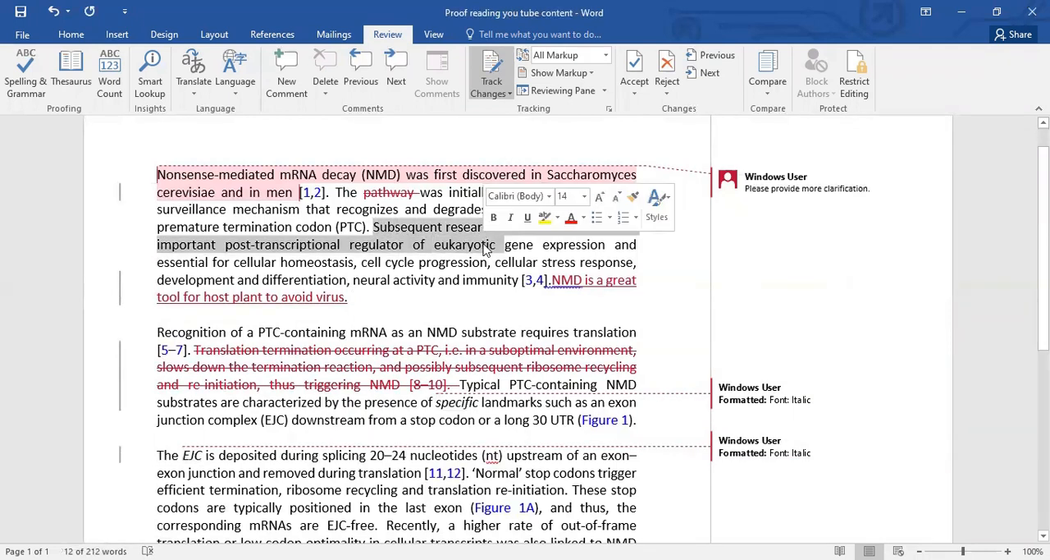
left_click(544, 217)
key("Right")
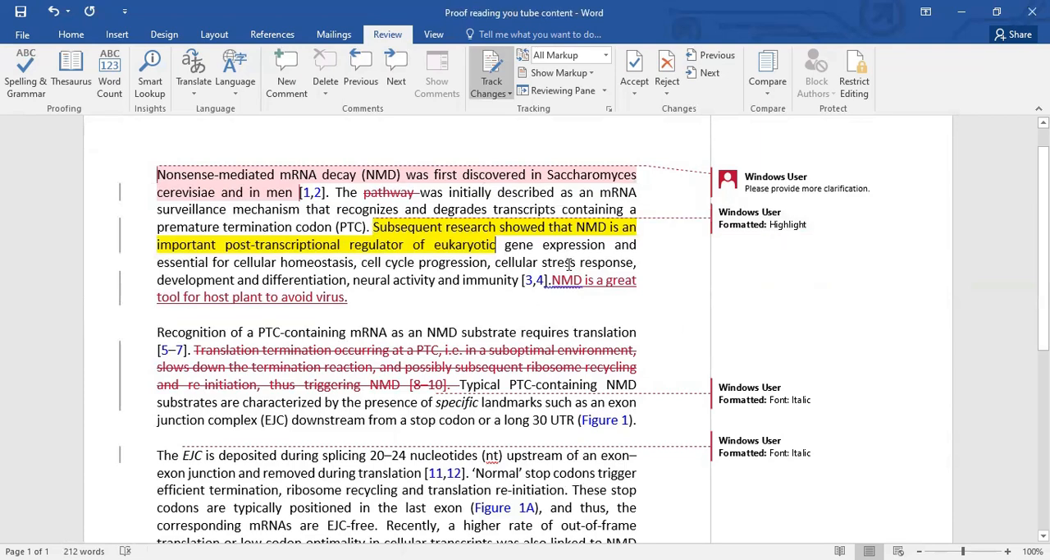
Turn off Track Changes for the marked-up document
scroll(490, 310, "down", 7)
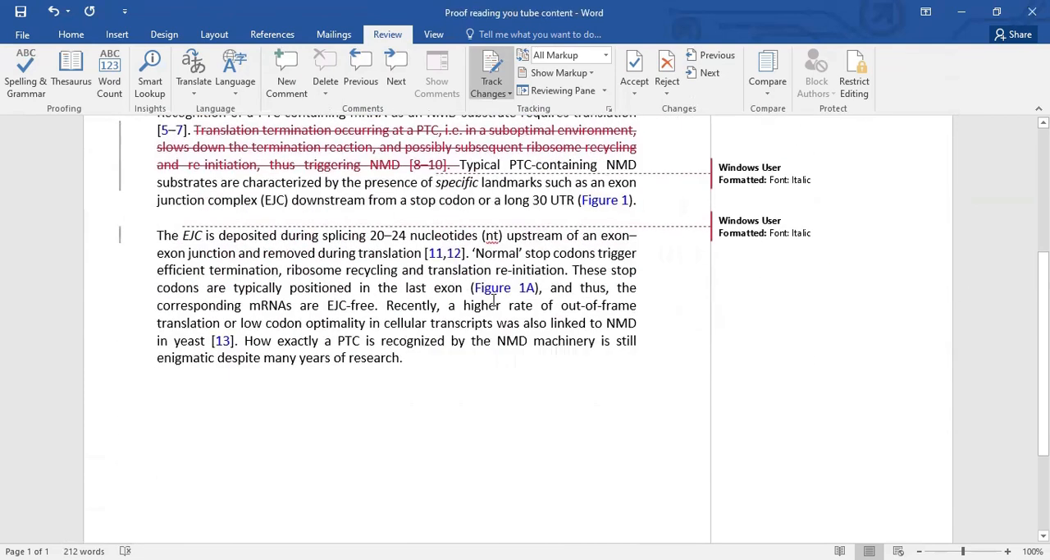
scroll(491, 309, "up", 4)
scroll(489, 310, "up", 3)
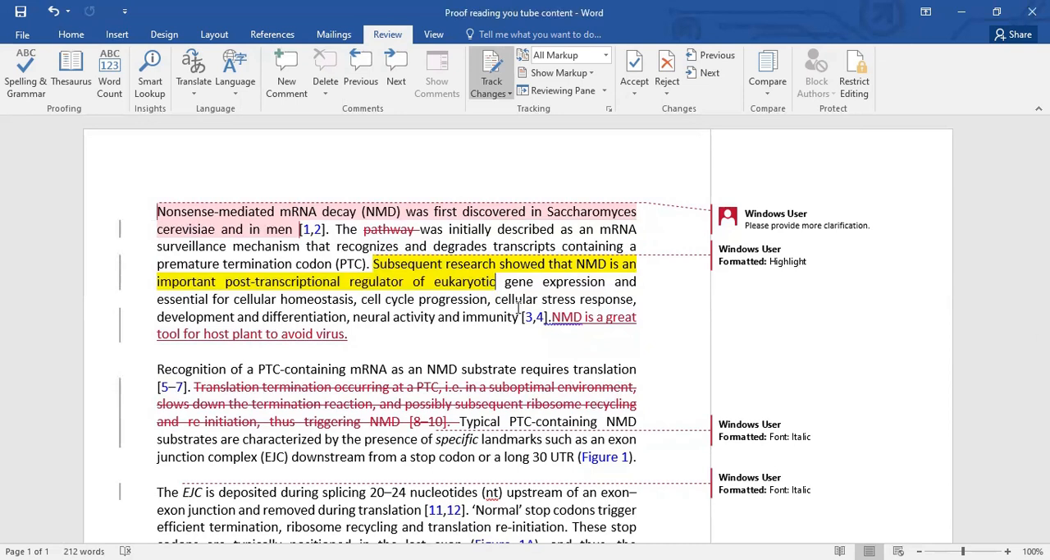
left_click(498, 69)
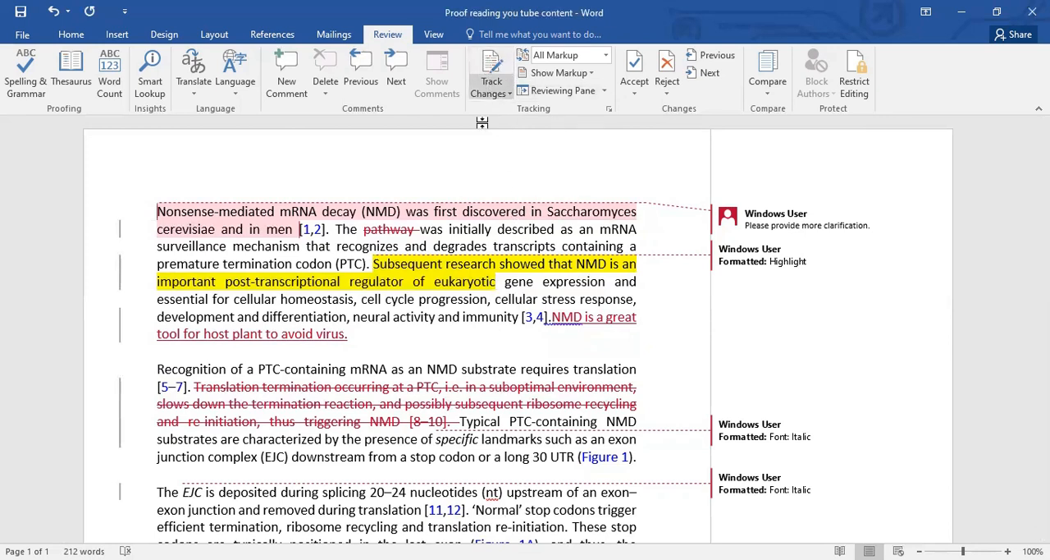
Select the comment attached to the opening sentence to review its text
scroll(310, 250, "down", 2)
scroll(310, 251, "up", 2)
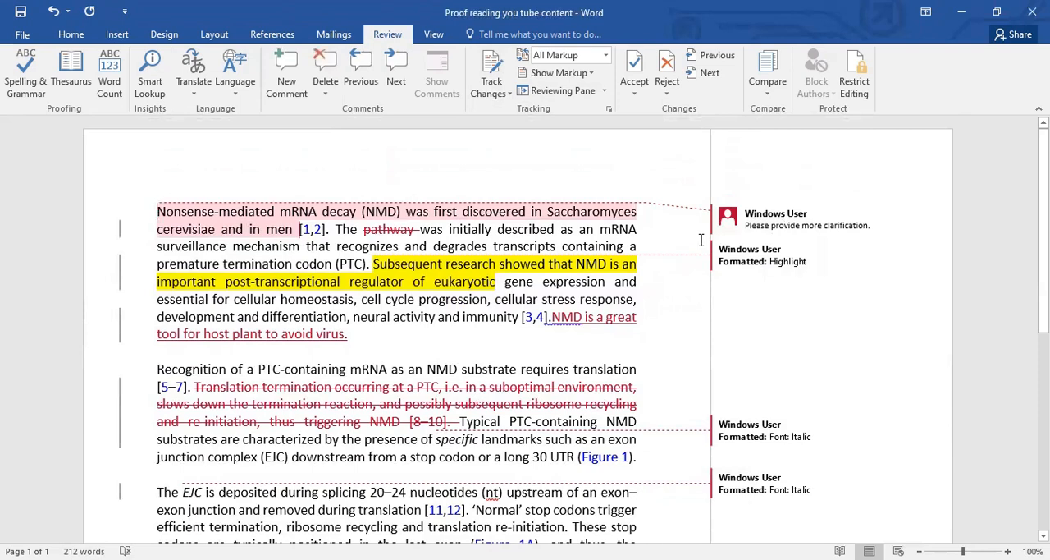
left_click(802, 220)
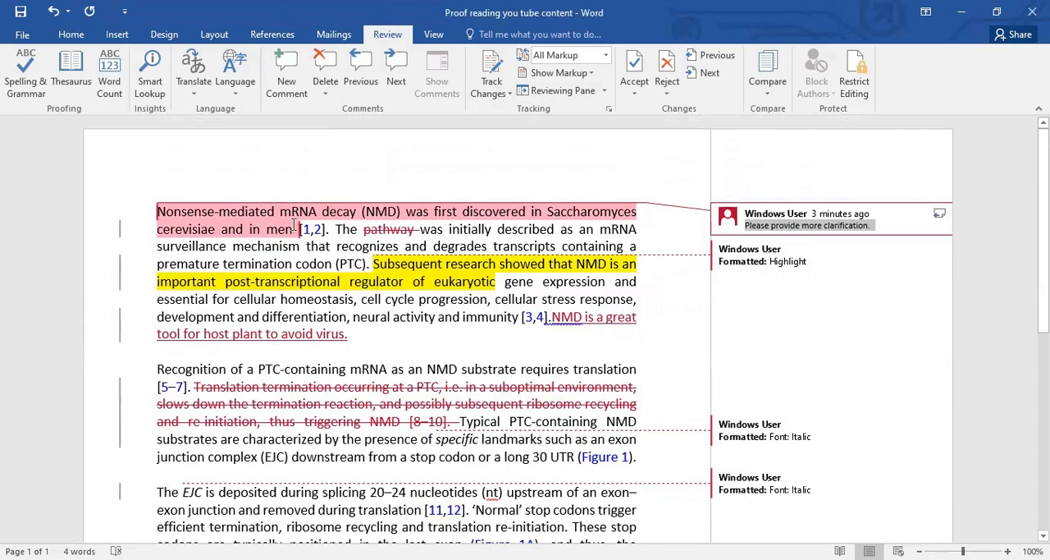
Add "and women" after "in men" in the opening sentence and delete the comment attached to that sentence
left_click(309, 236)
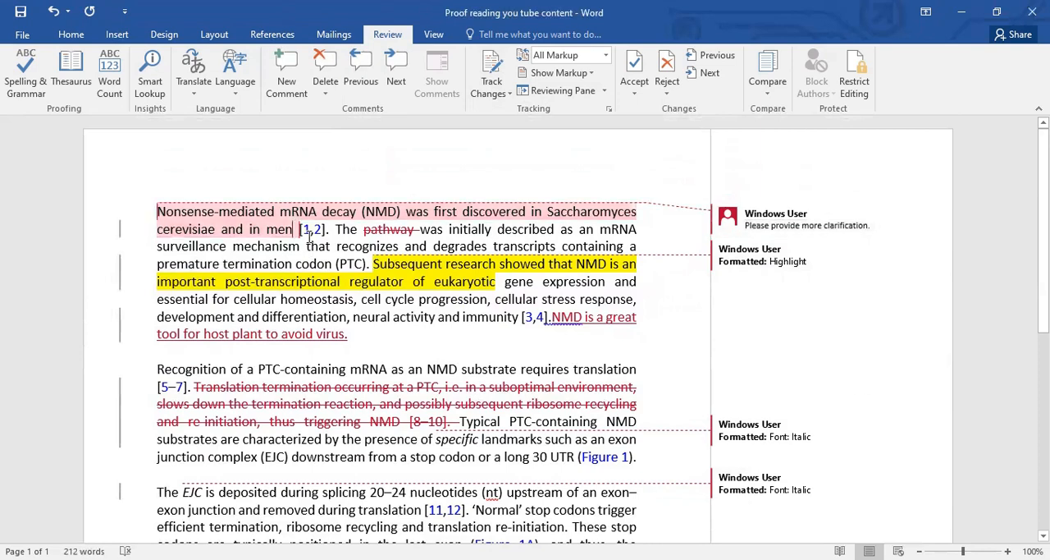
type("and wom")
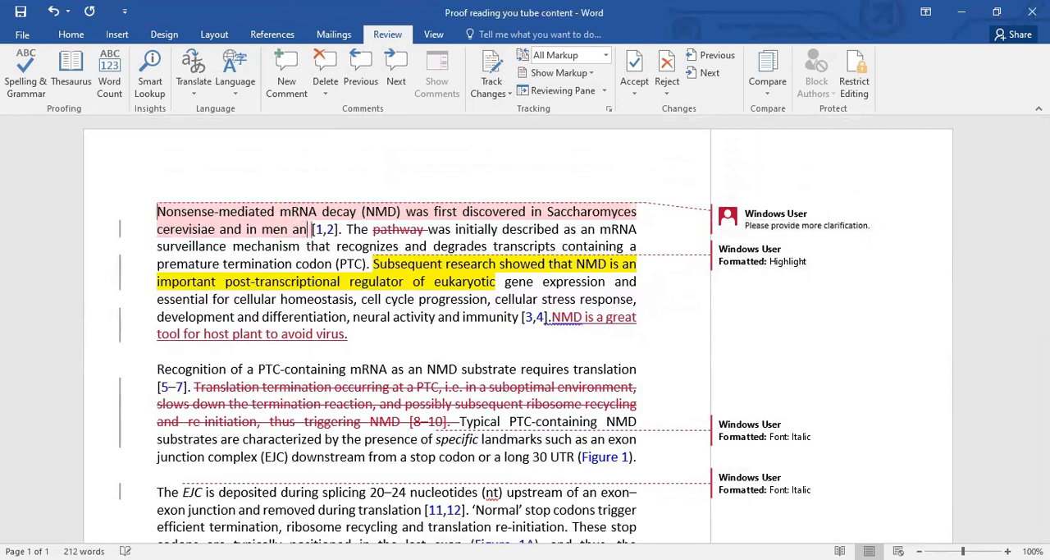
key("BackSpace")
type("men")
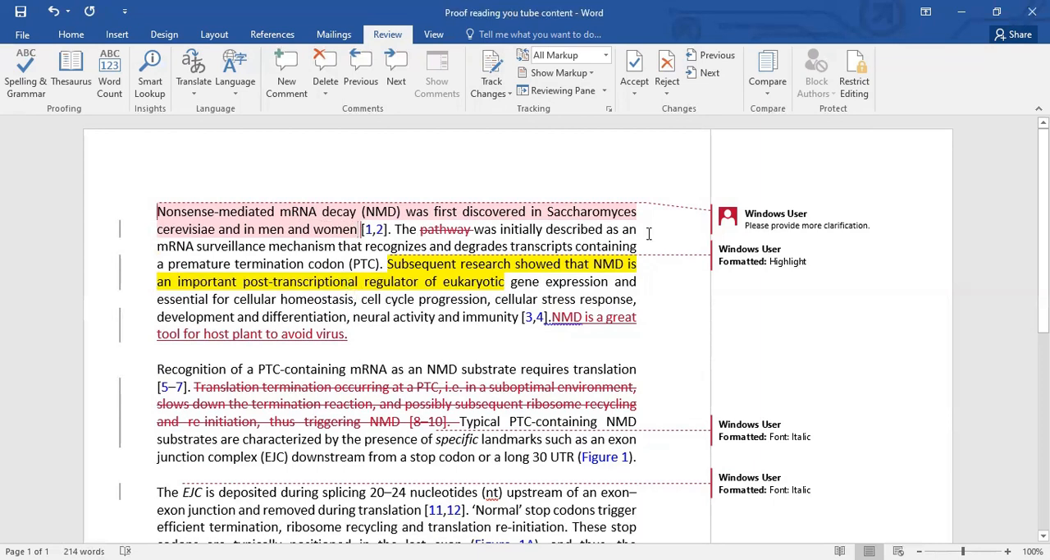
left_click(747, 219)
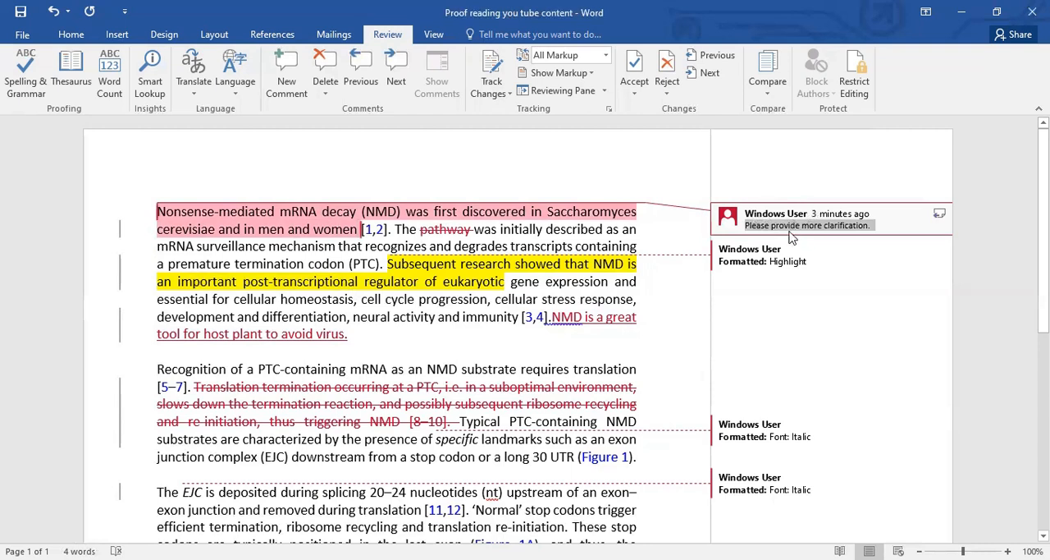
left_click(325, 66)
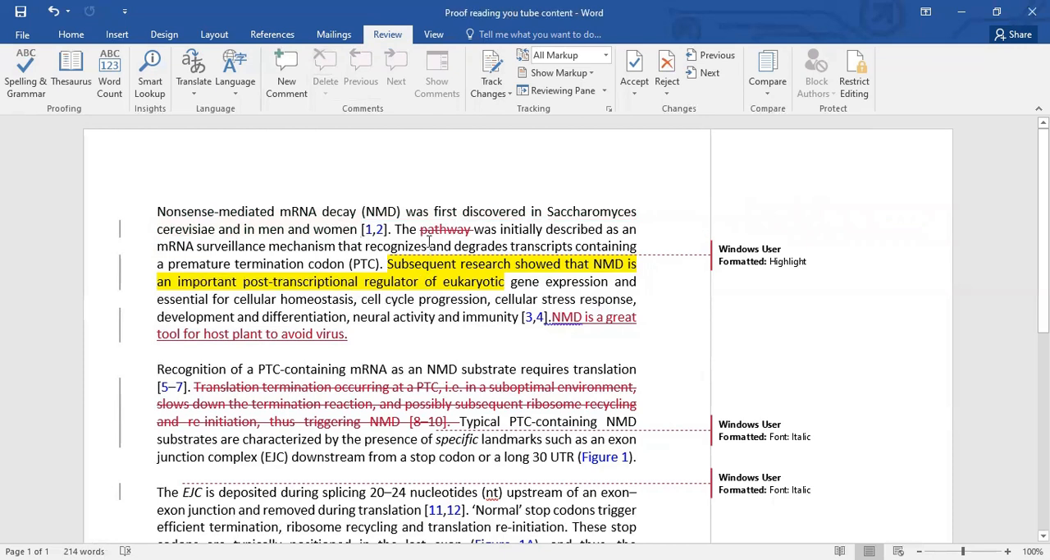
Accept the tracked deletion of "pathway" in the first paragraph and reject the tracked yellow highlight on the "Subsequent research" text
left_click_drag(421, 229, 474, 229)
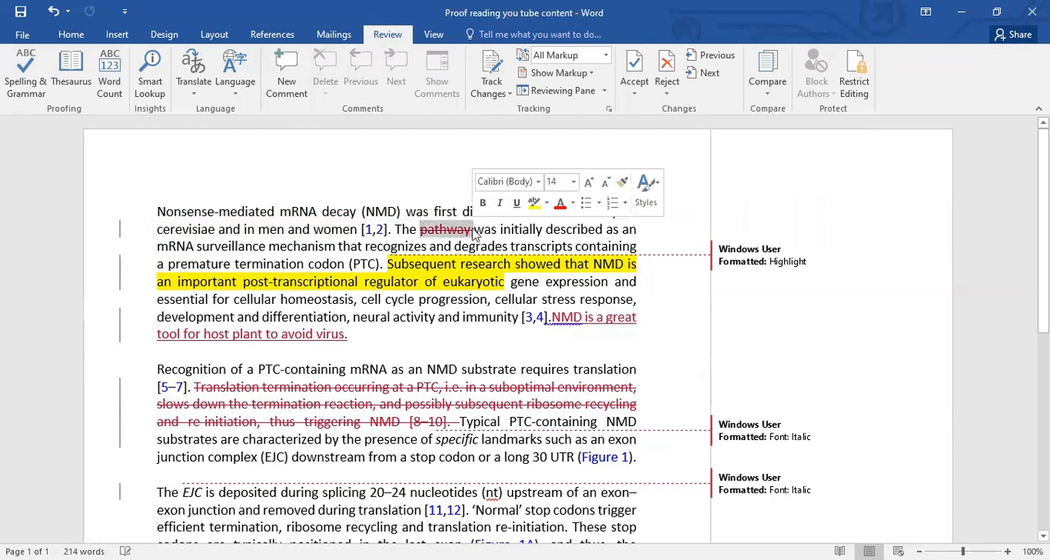
mouse_move(451, 279)
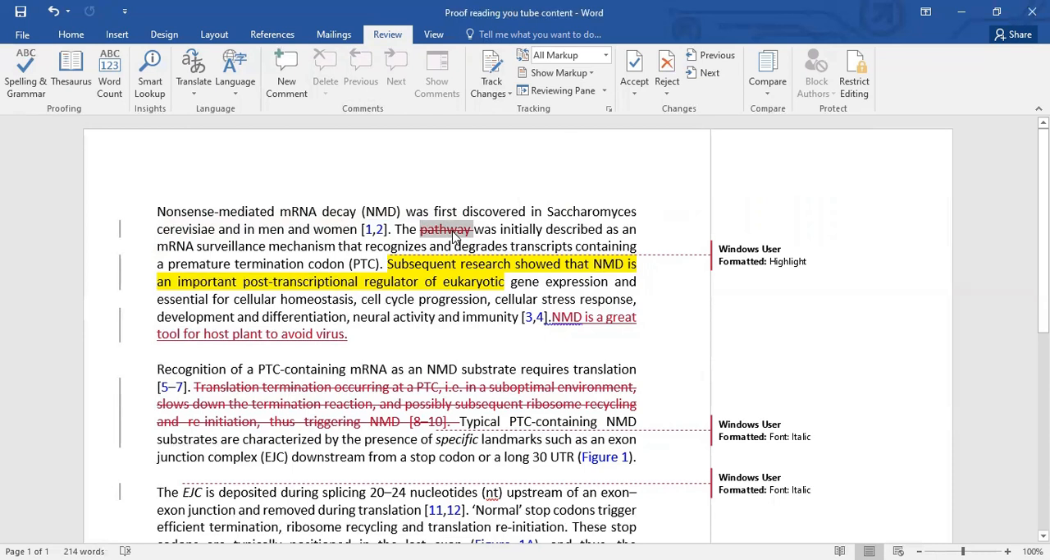
mouse_move(452, 234)
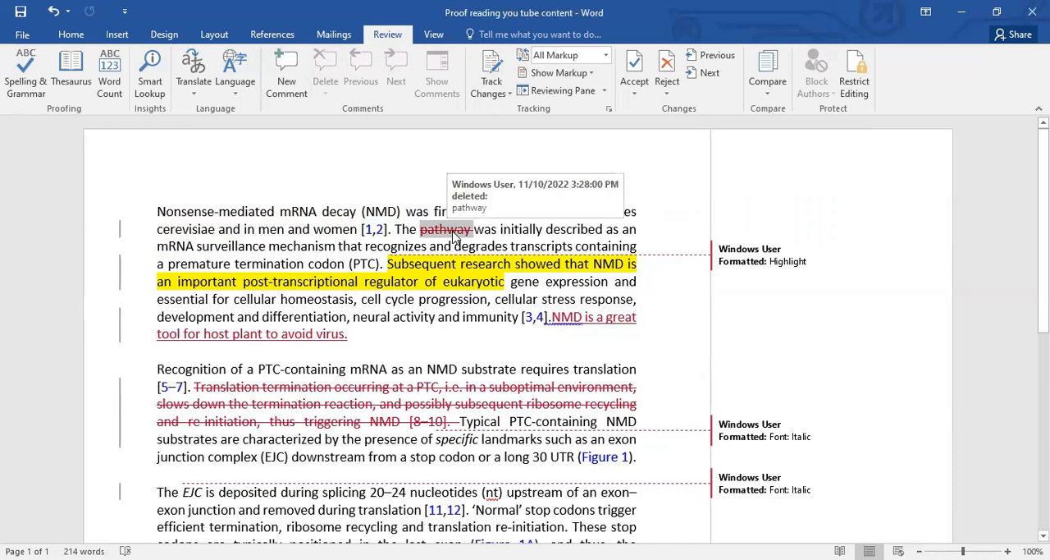
left_click(635, 64)
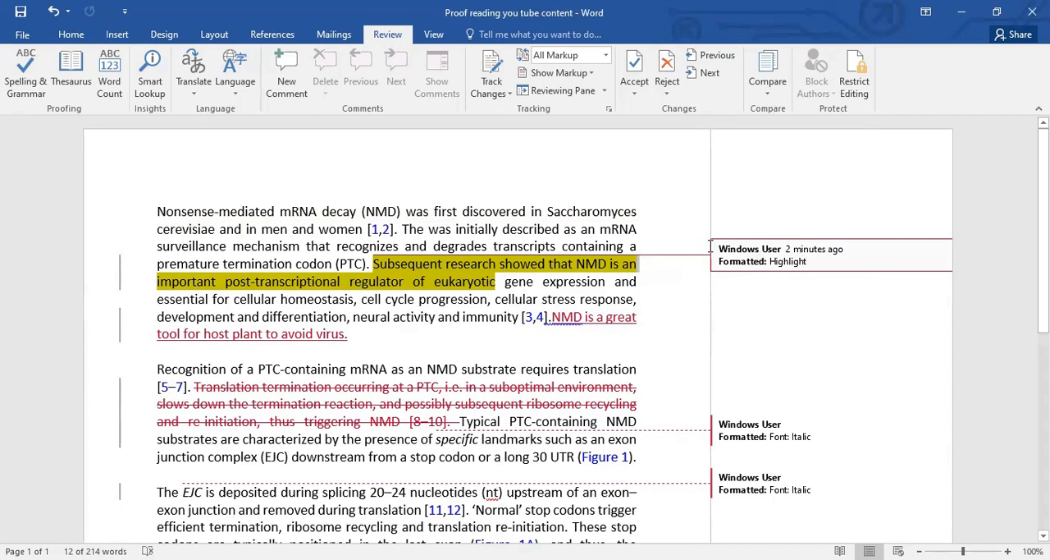
left_click(667, 69)
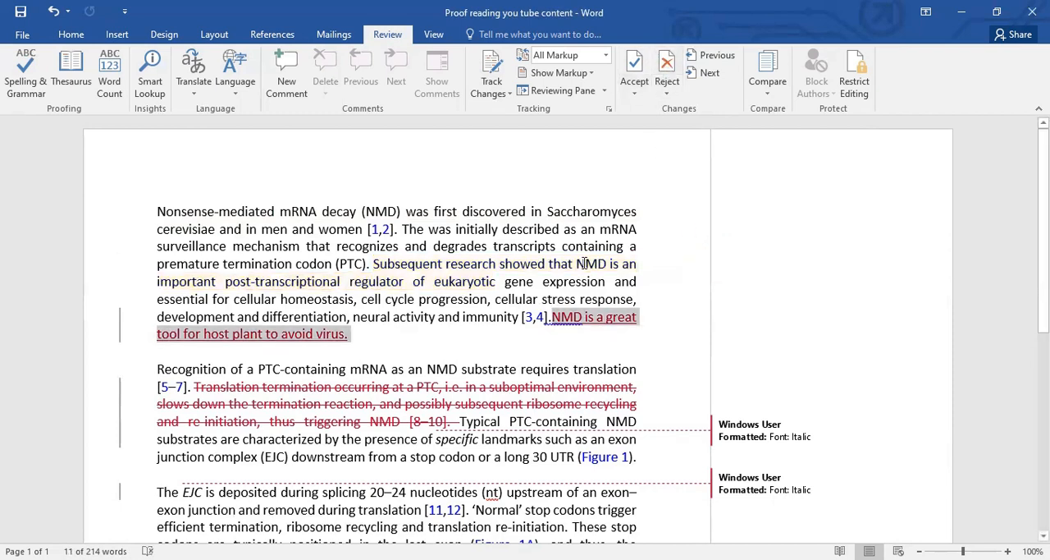
Accept the inserted sentence "NMD is a great tool for host plant to avoid virus." and the deletion of the "Translation termination" sentence
left_click(553, 326)
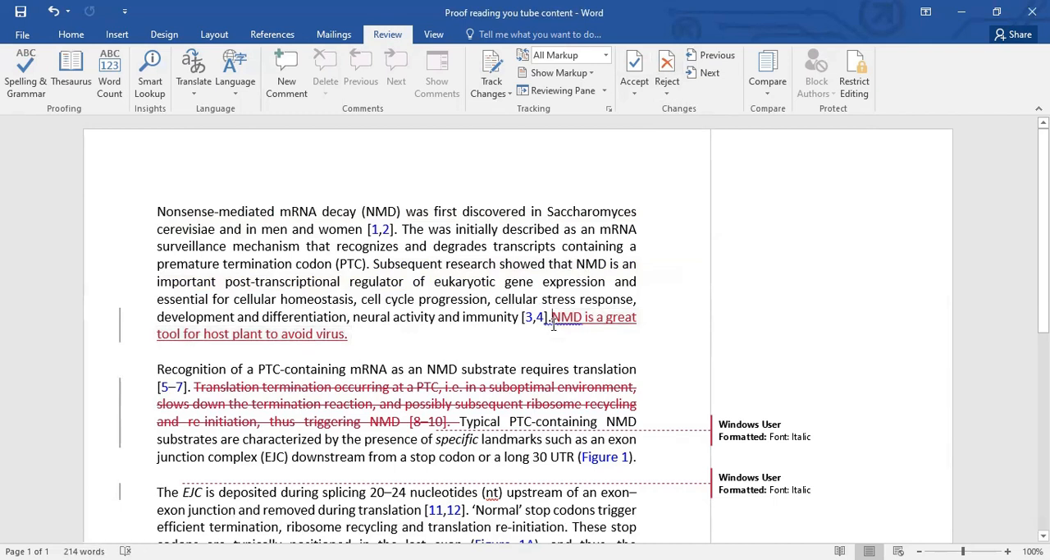
left_click(636, 69)
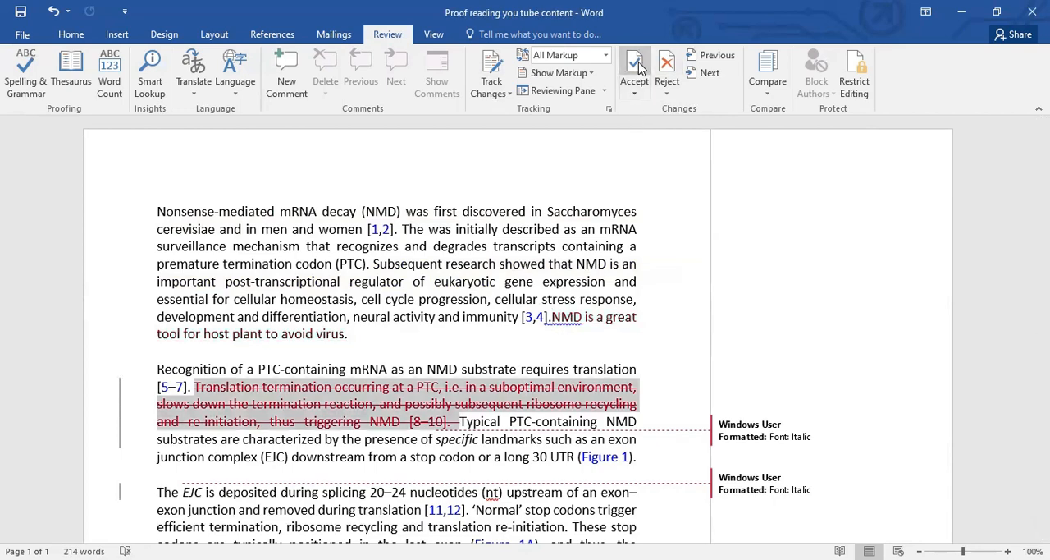
scroll(543, 284, "down", 1)
scroll(543, 284, "up", 1)
scroll(544, 284, "down", 1)
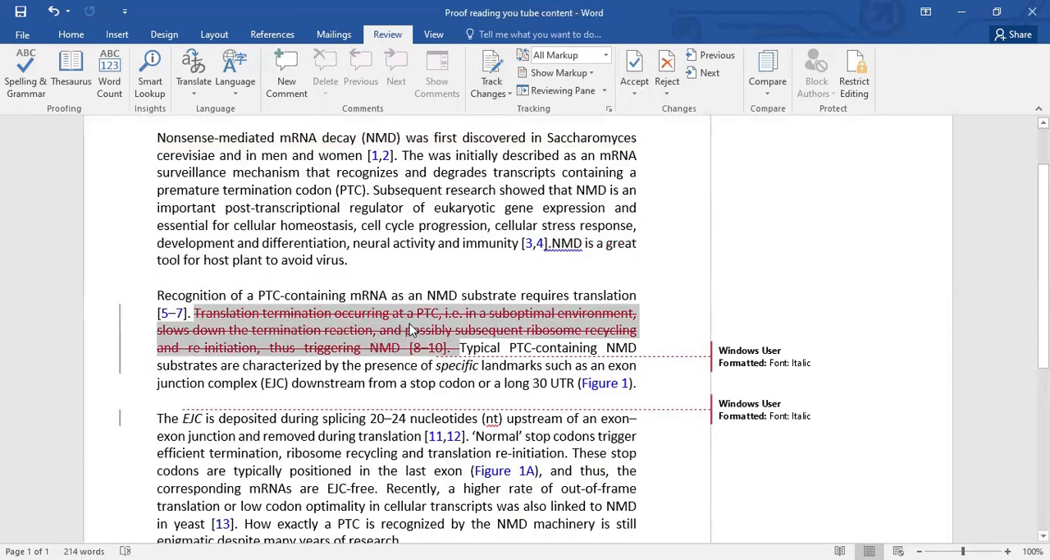
left_click(639, 61)
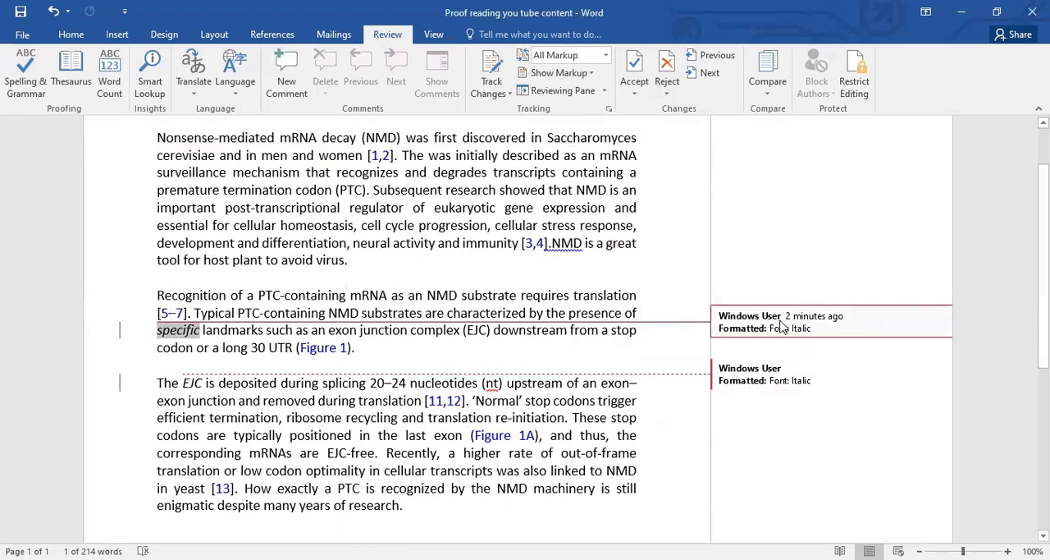
Accept the tracked italic formatting on "specific" in the second paragraph and on "EJC" in the third paragraph
left_click(640, 65)
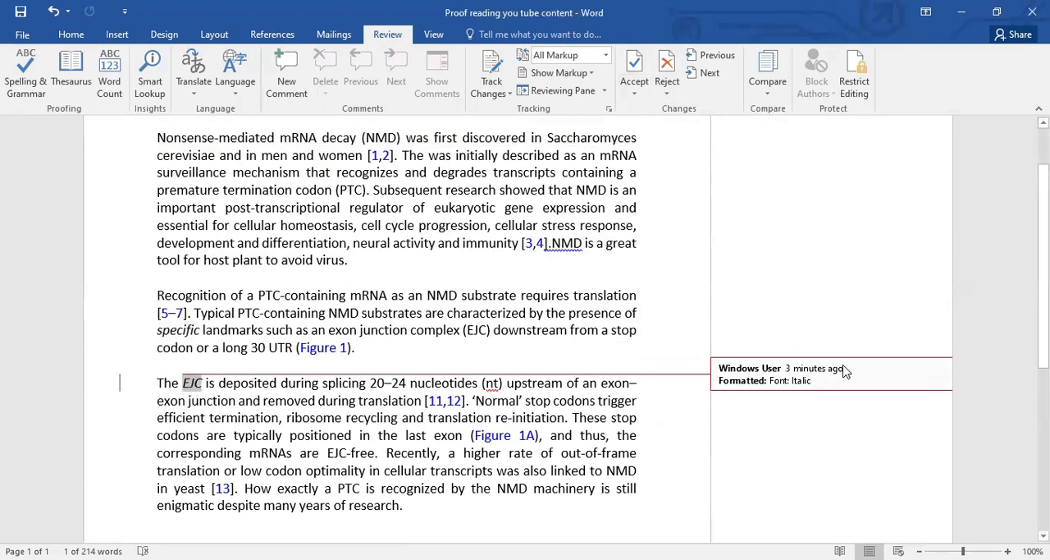
left_click(185, 382)
left_click_drag(186, 382, 200, 384)
left_click(633, 65)
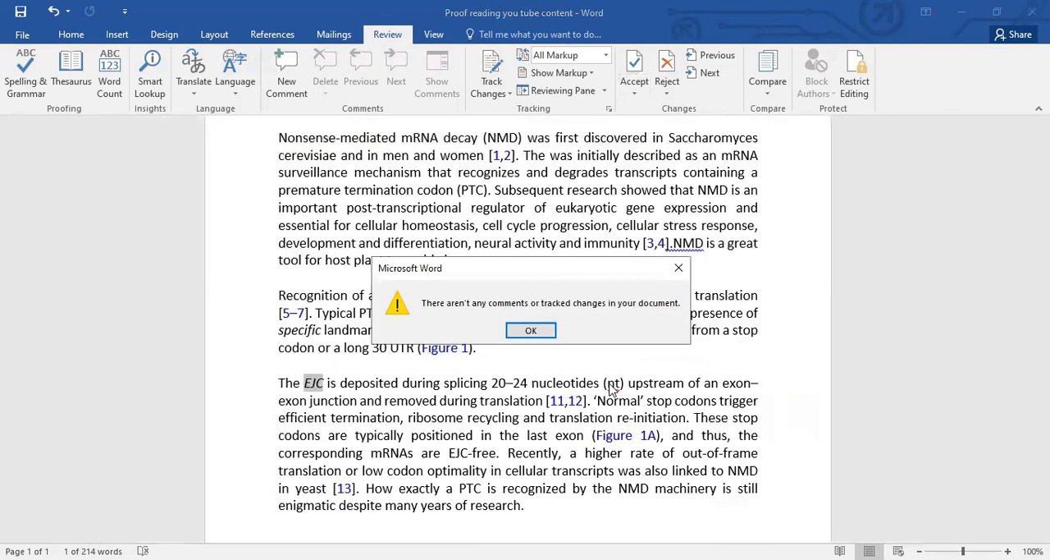
left_click(543, 330)
Look through all three paragraphs of the document to check the final text for any remaining markup
scroll(751, 341, "up", 1)
scroll(736, 383, "down", 7)
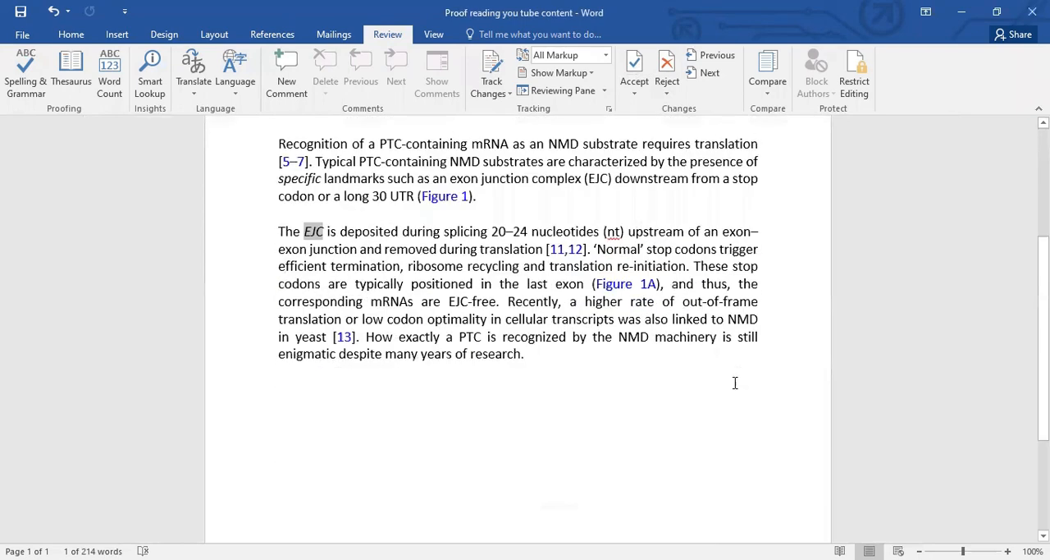
scroll(735, 384, "up", 7)
scroll(736, 385, "up", 1)
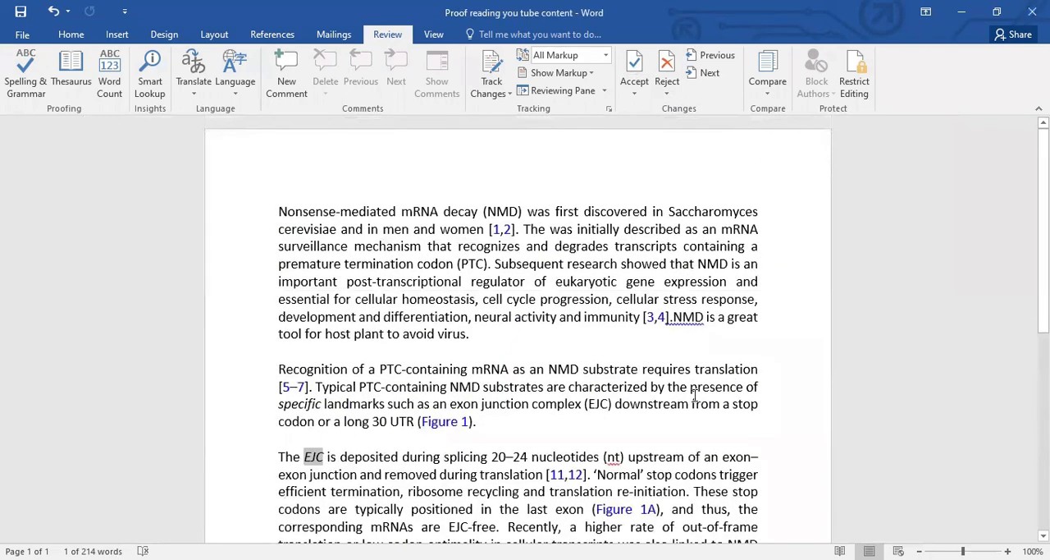
scroll(549, 280, "down", 7)
scroll(549, 280, "up", 7)
scroll(548, 283, "down", 6)
scroll(548, 283, "up", 6)
scroll(548, 292, "down", 2)
scroll(547, 300, "up", 2)
left_click(481, 339)
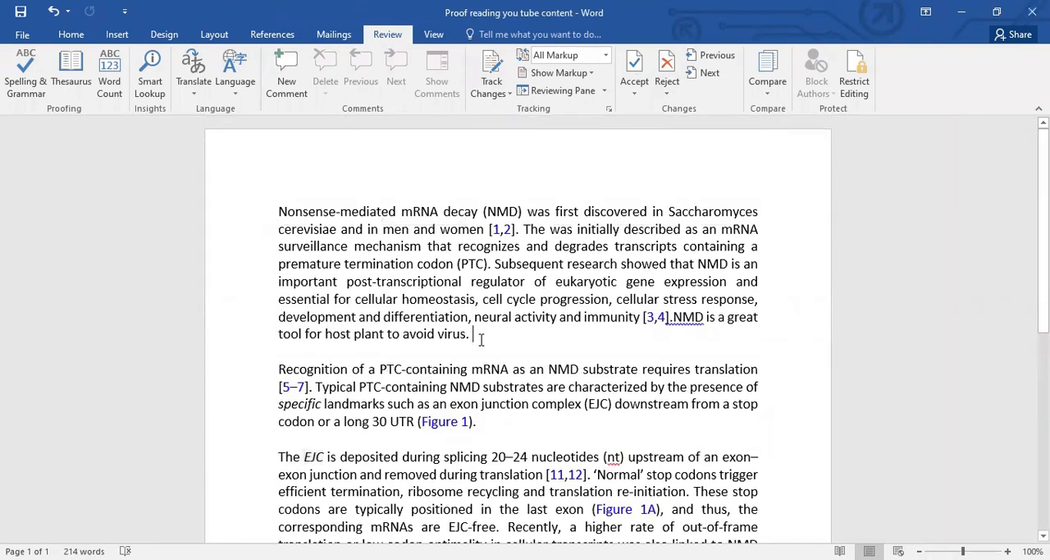